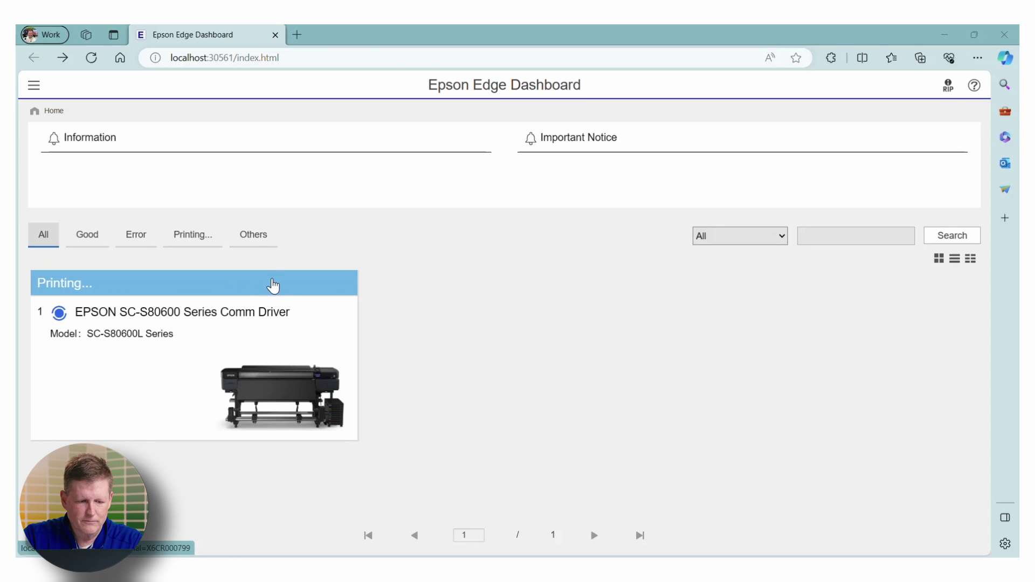
Open the EPSON SC-S80600 Series printer and examine its status, including media, ink supply, waste ink, heater temperatures and version information.
click(214, 295)
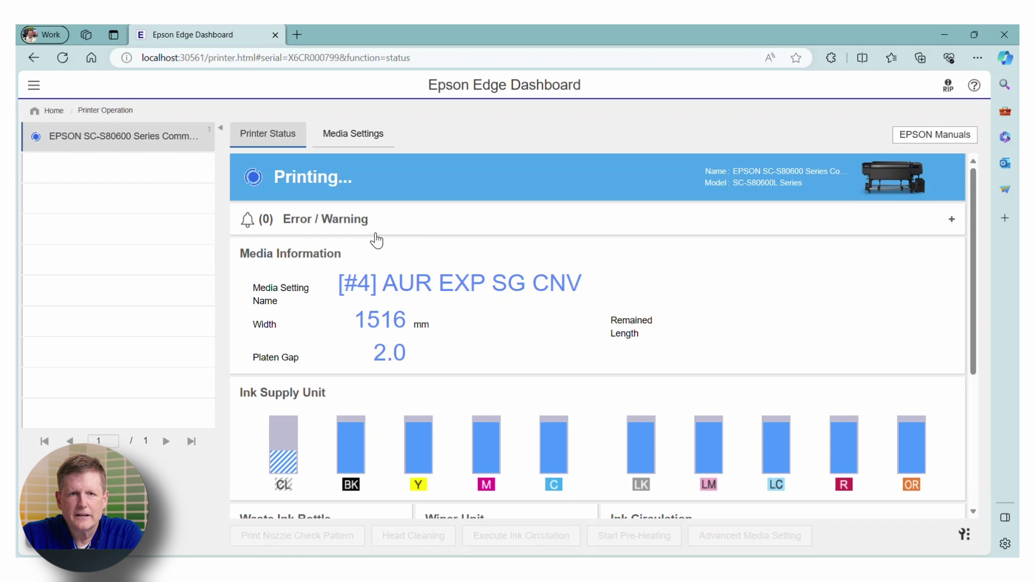
scroll(490, 236, down, 2)
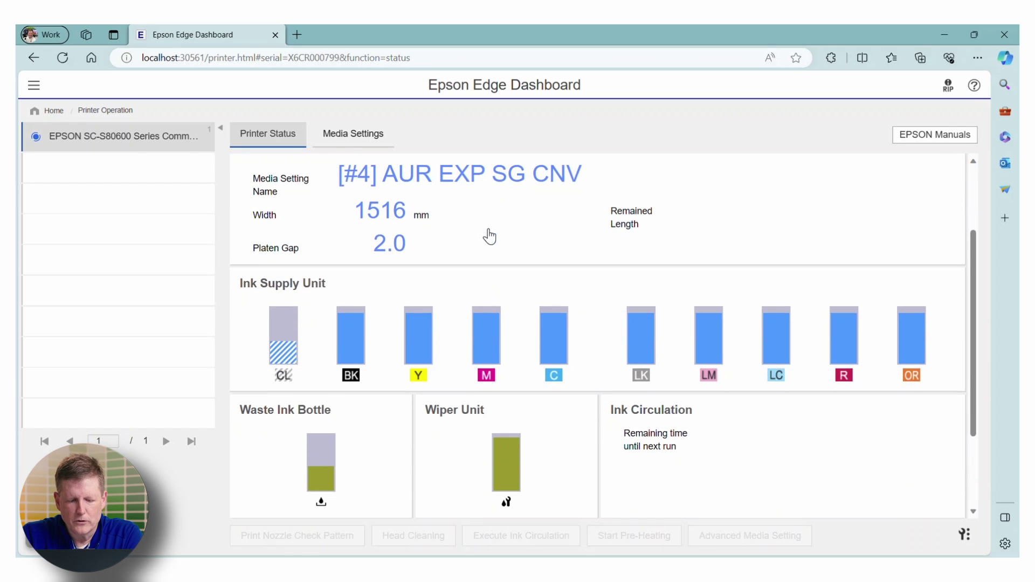
scroll(492, 236, up, 2)
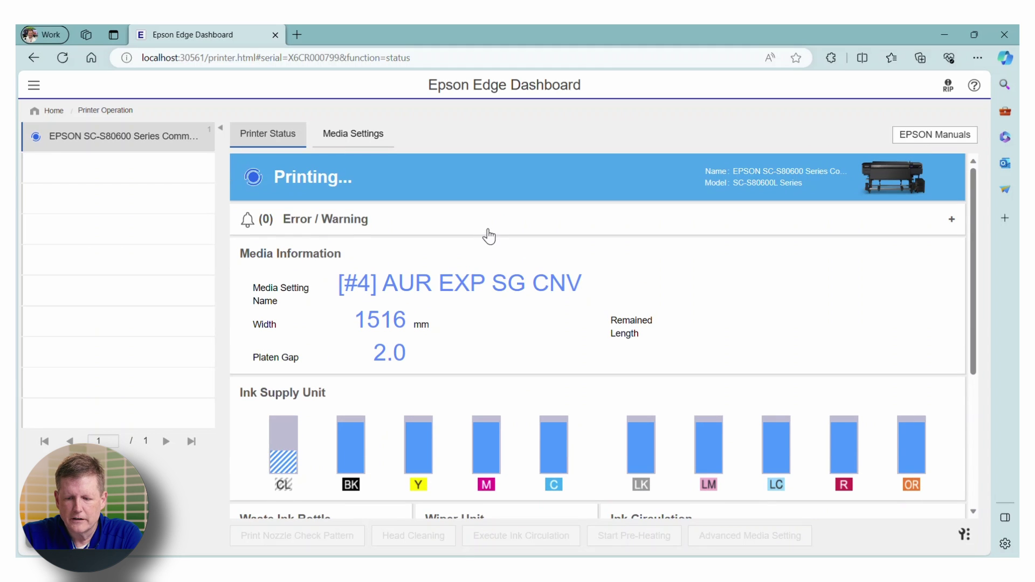
scroll(492, 232, down, 3)
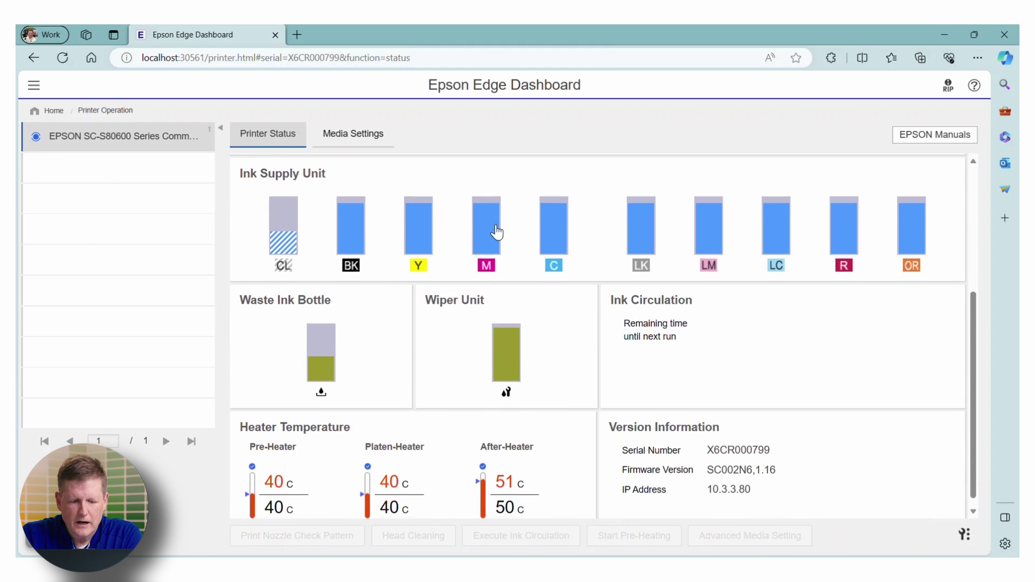
scroll(499, 231, up, 1)
scroll(498, 231, up, 2)
scroll(504, 244, down, 3)
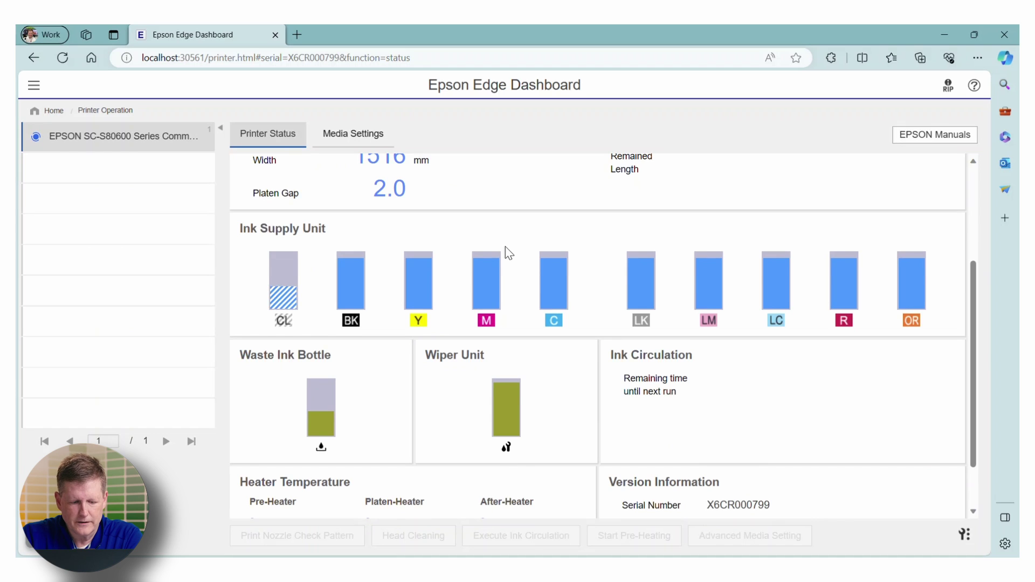
scroll(506, 247, down, 1)
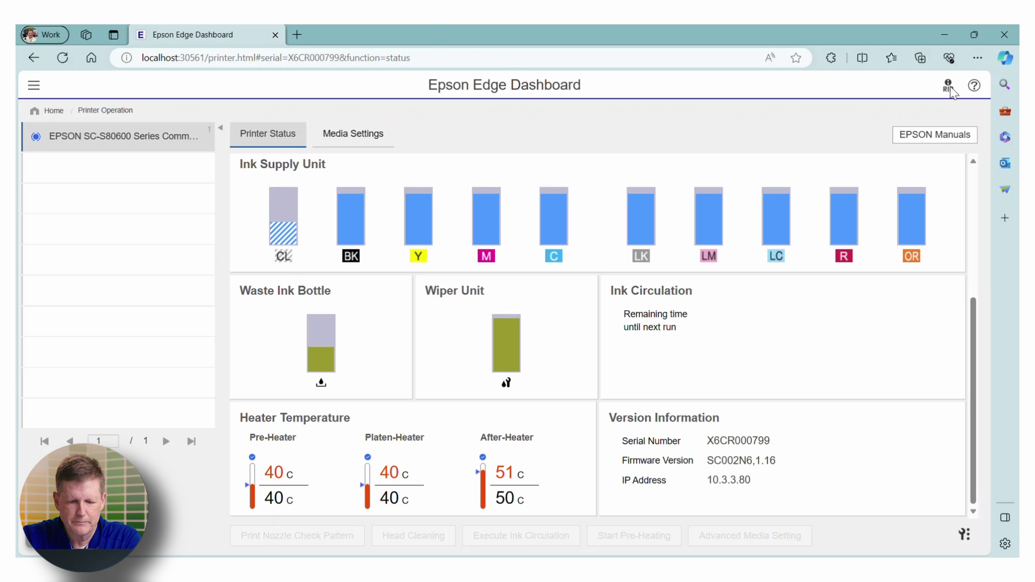
Open the list of supported RIP software, view the SC-P8500D/8500DL Series entry, and return to the product list.
click(950, 94)
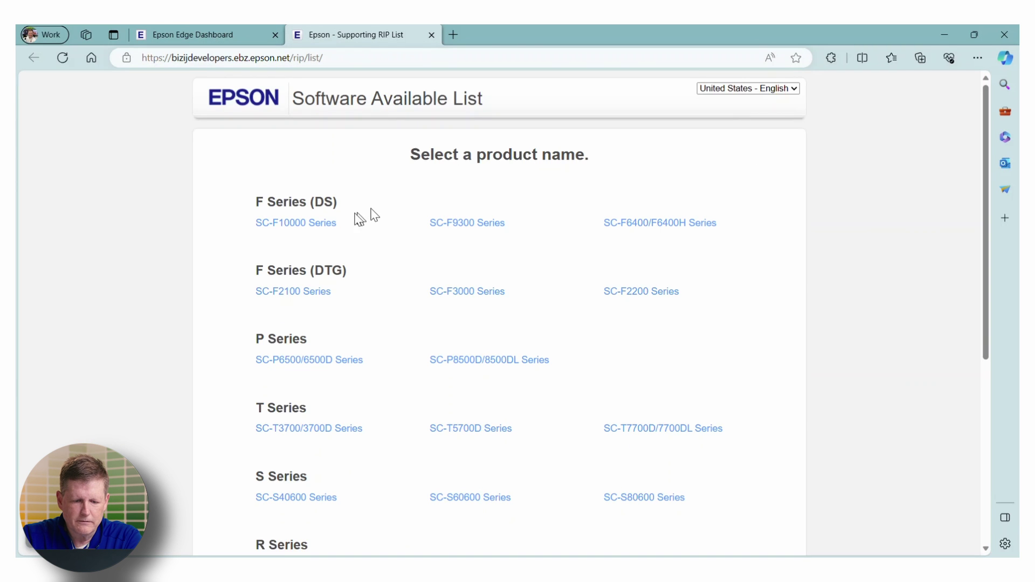
scroll(381, 273, down, 4)
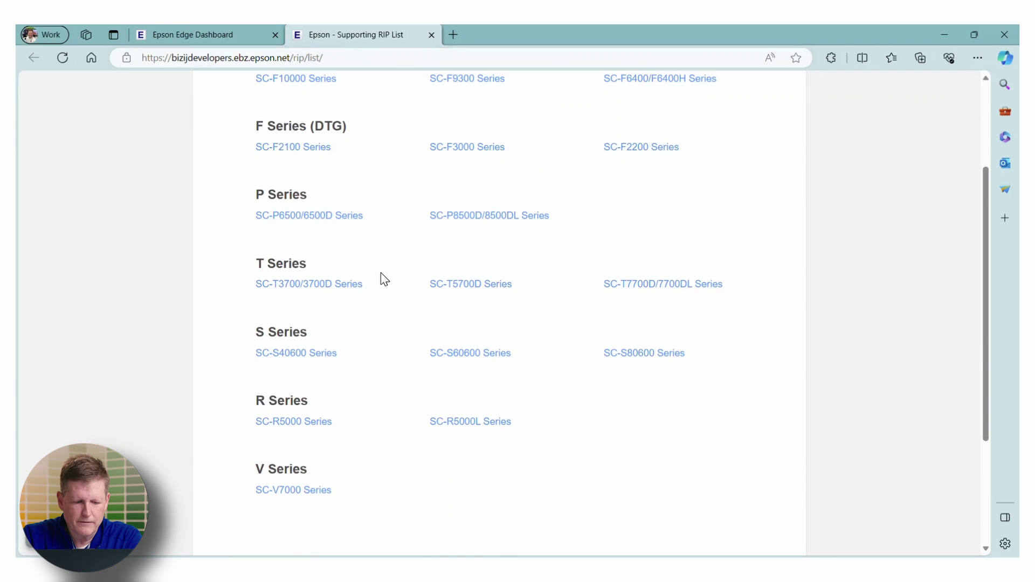
scroll(380, 273, up, 3)
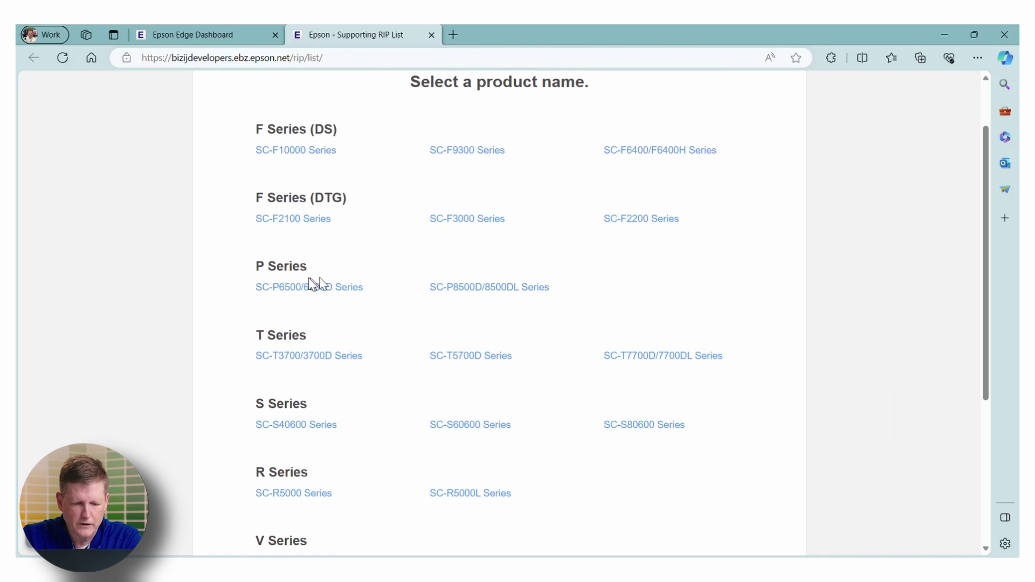
click(487, 291)
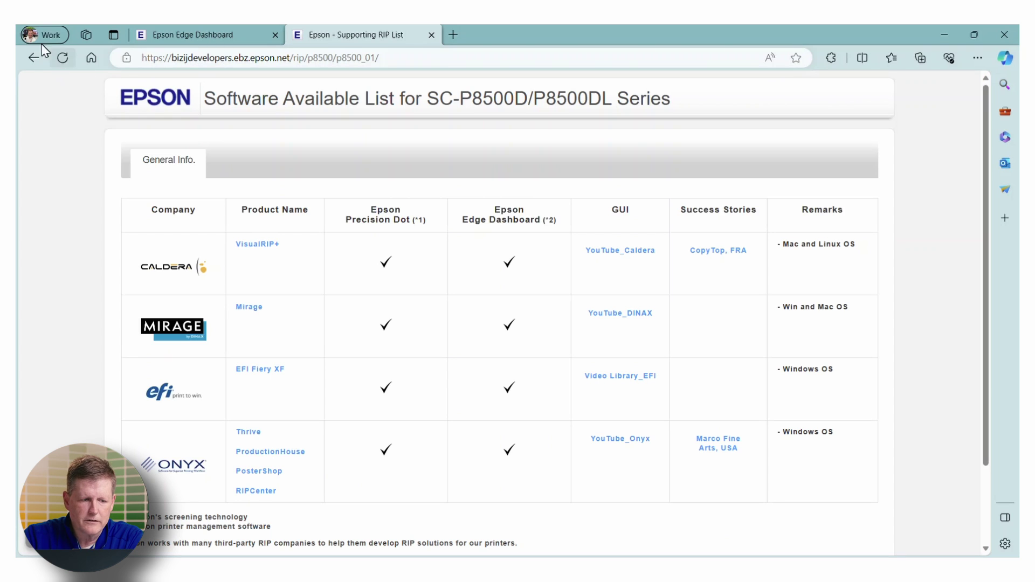
click(27, 58)
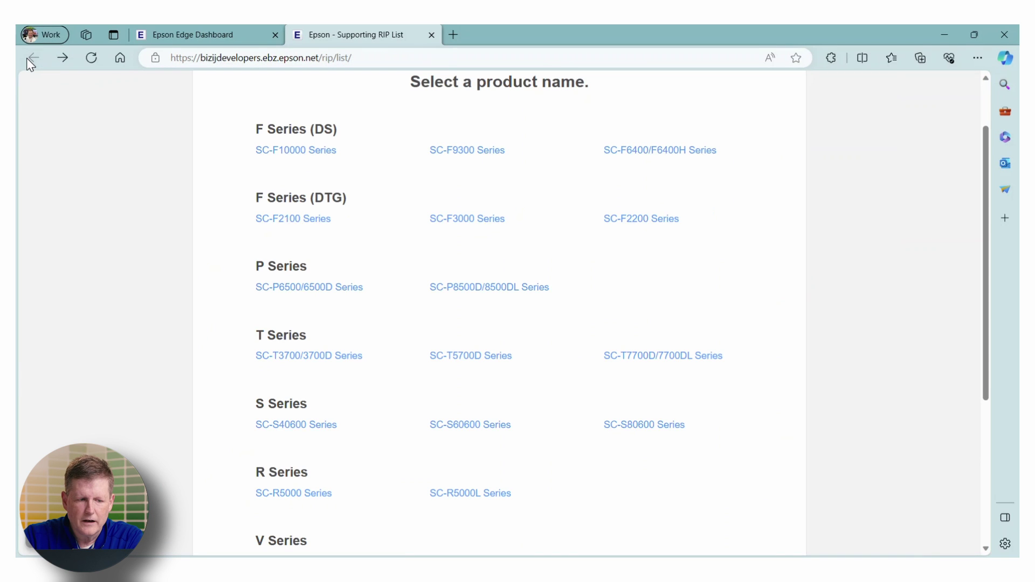
Return to the Epson Edge Dashboard and open the EMX media settings download for the SC-S80600 printer.
click(233, 36)
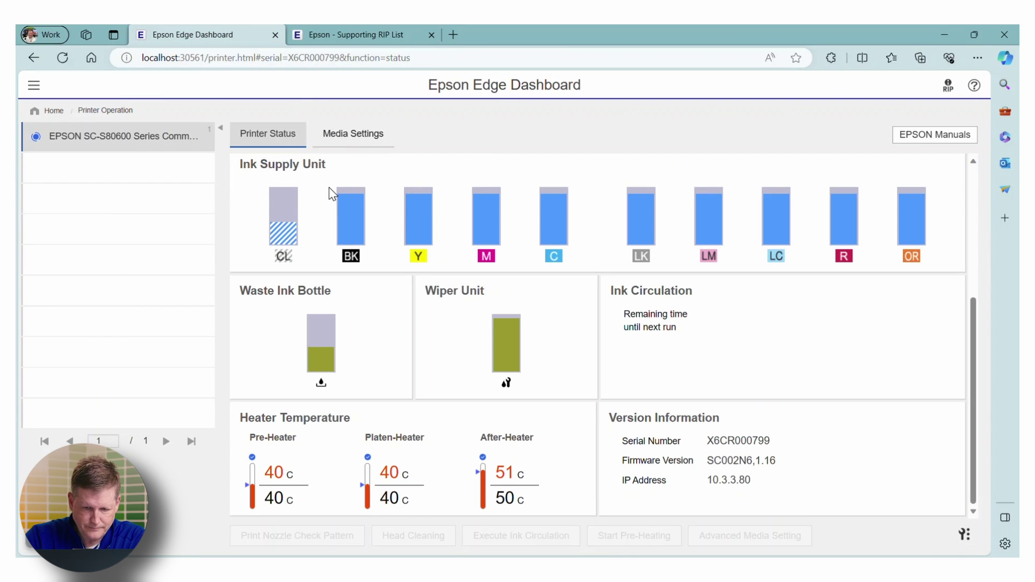
click(350, 141)
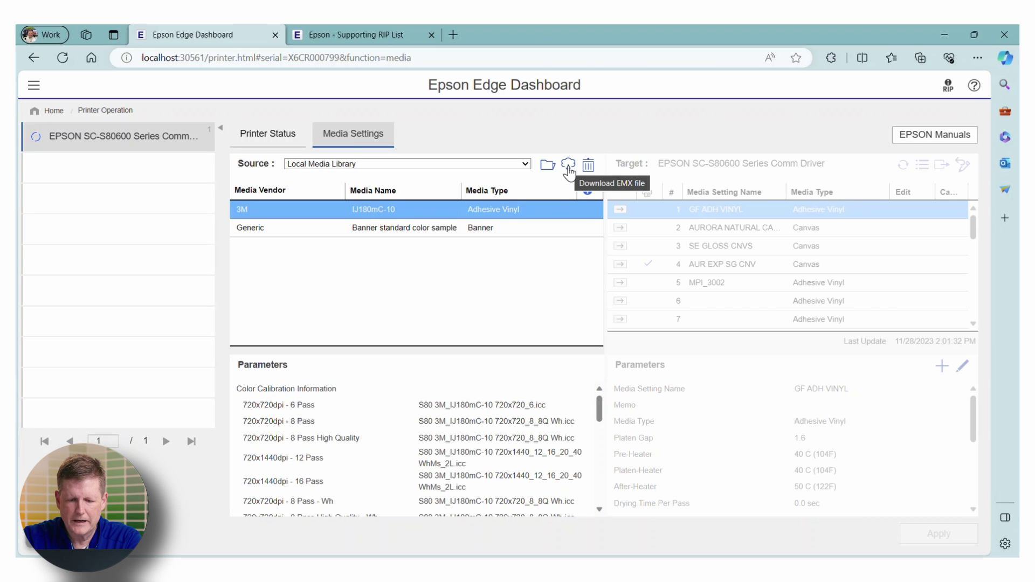
click(568, 167)
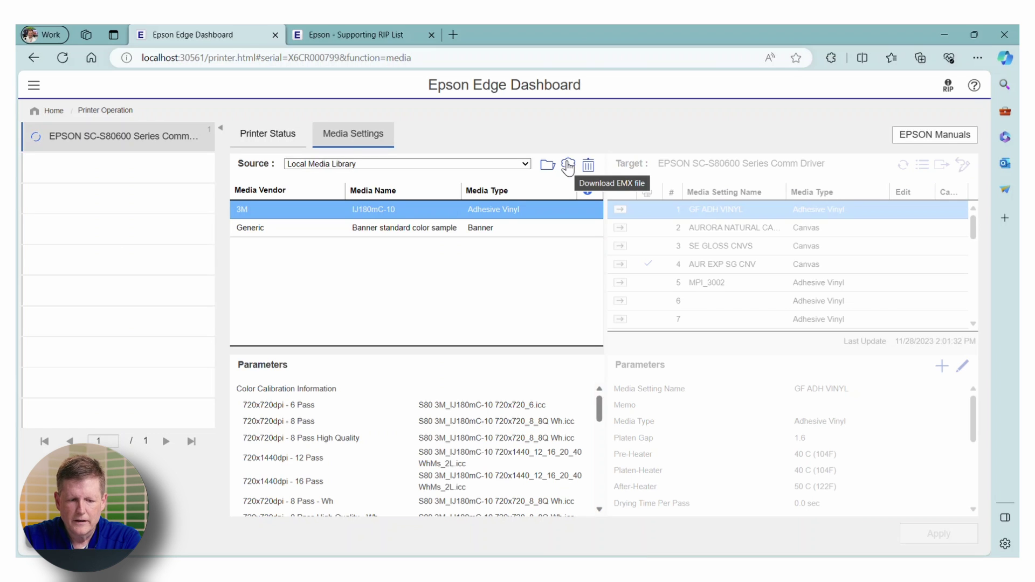
click(568, 168)
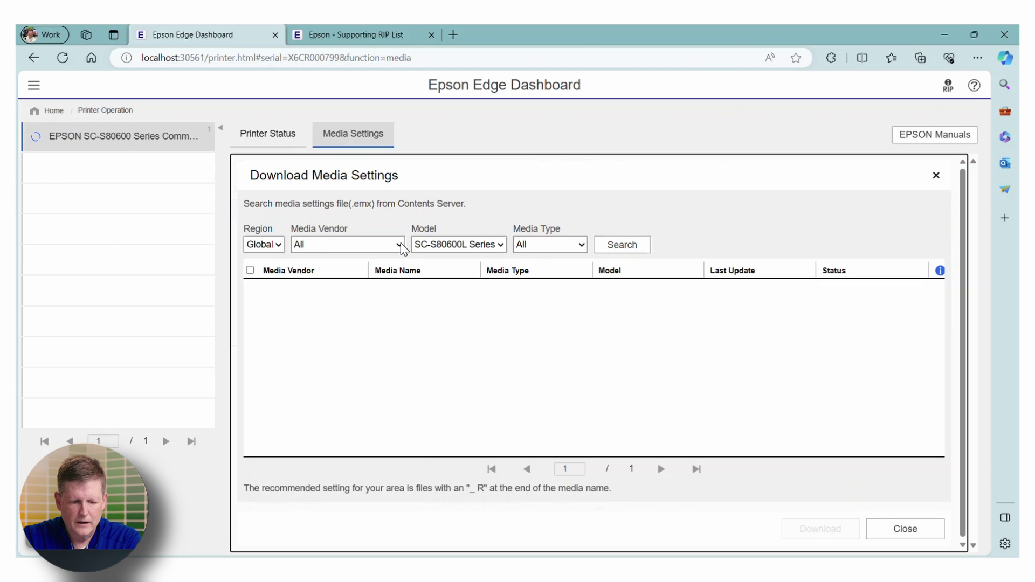
Search for media settings from vendor 3M and download the ER500 adhesive vinyl setting to the local media library.
click(402, 243)
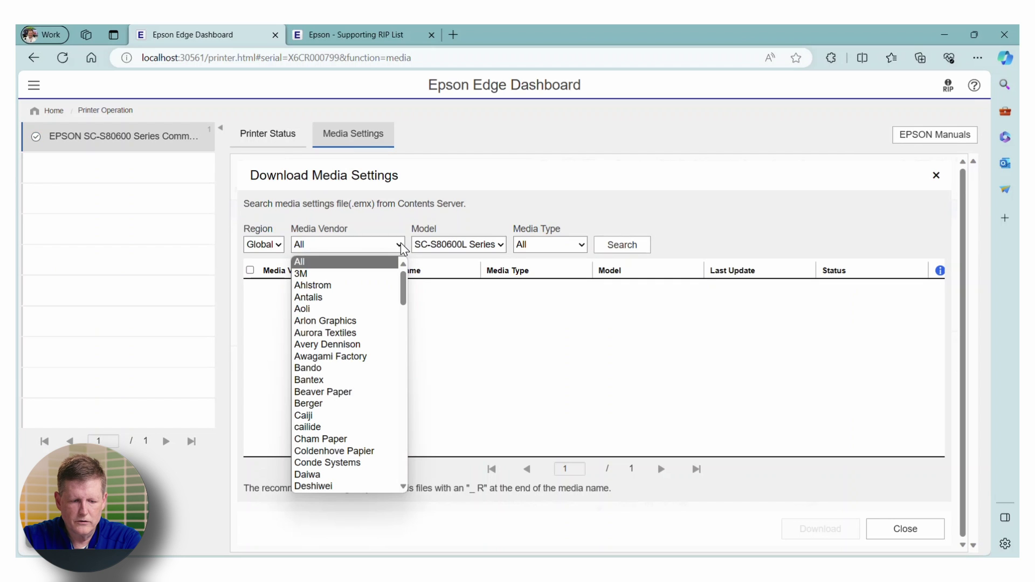
click(373, 273)
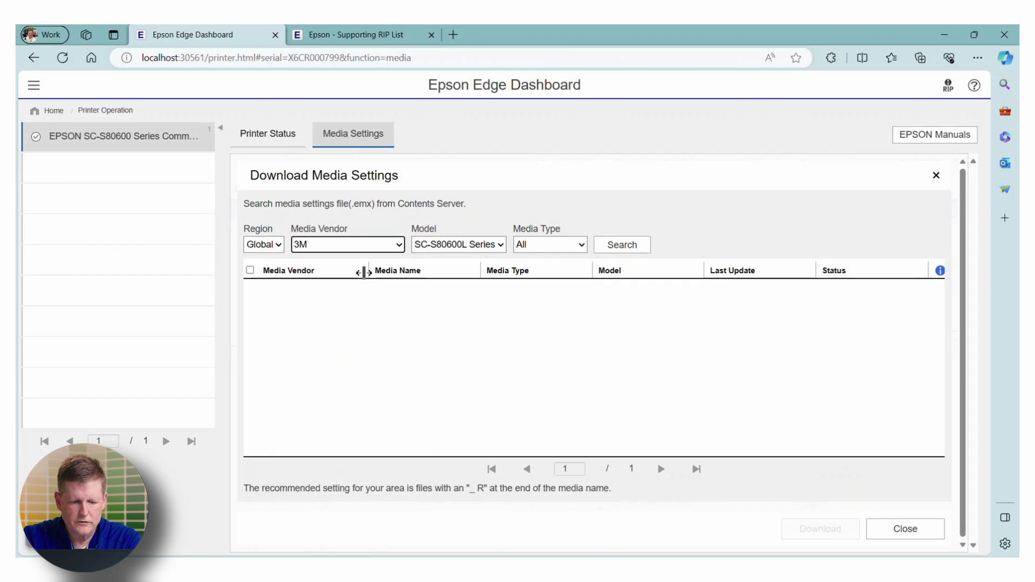
click(617, 249)
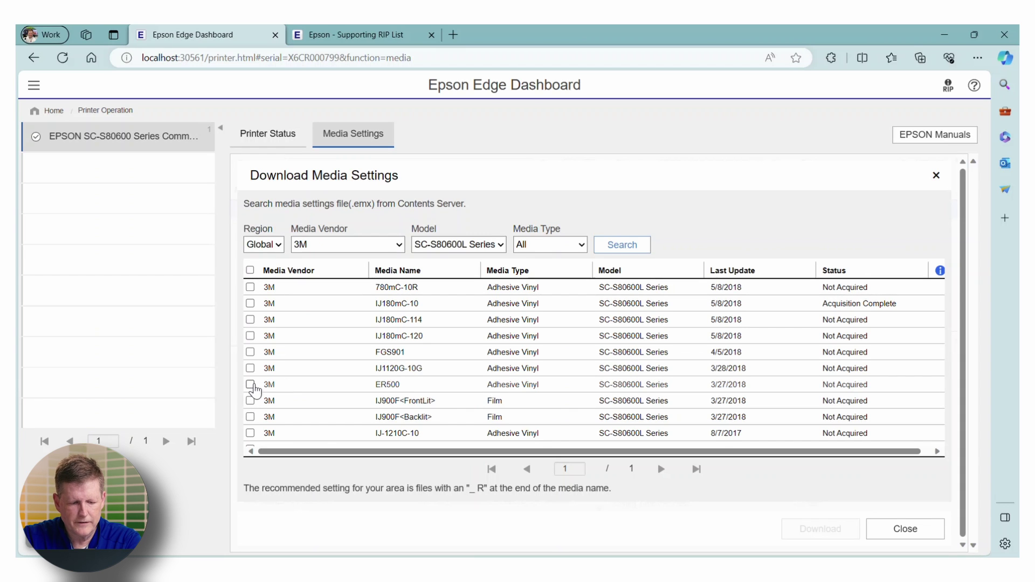
click(250, 384)
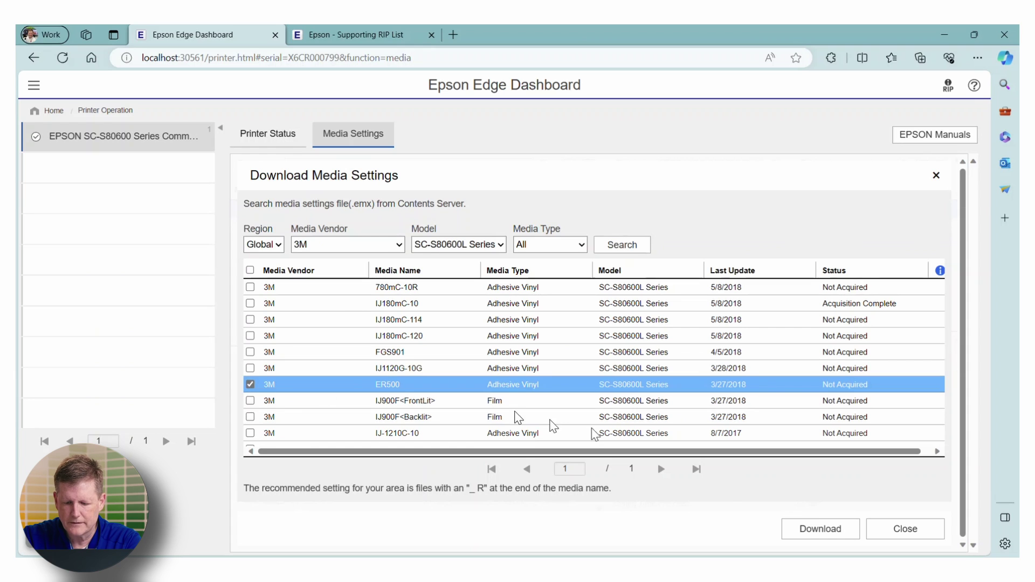
click(821, 530)
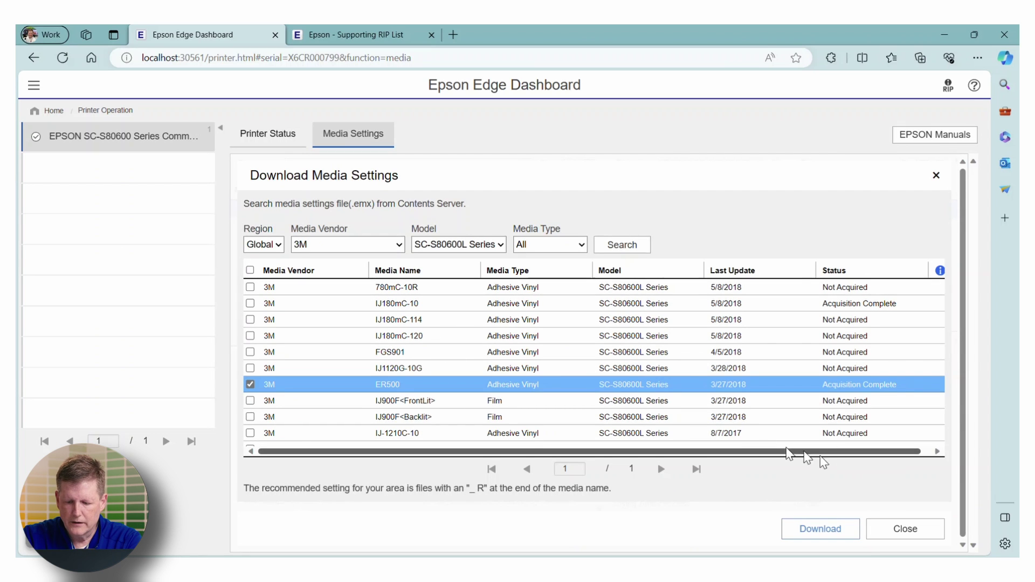
click(912, 527)
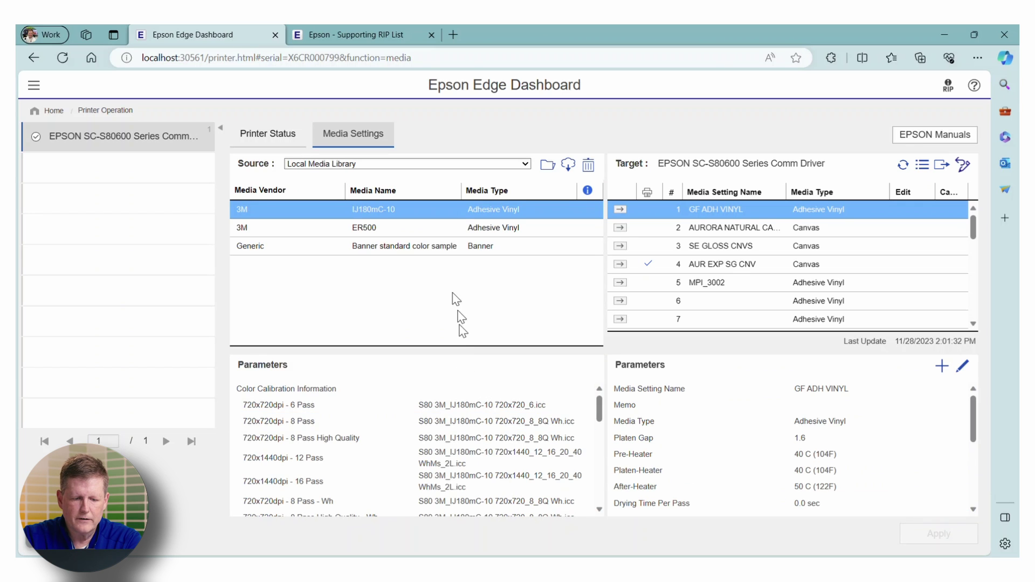
Copy the 3M ER500 media setting into slot 6 of the target printer and apply the update.
click(346, 230)
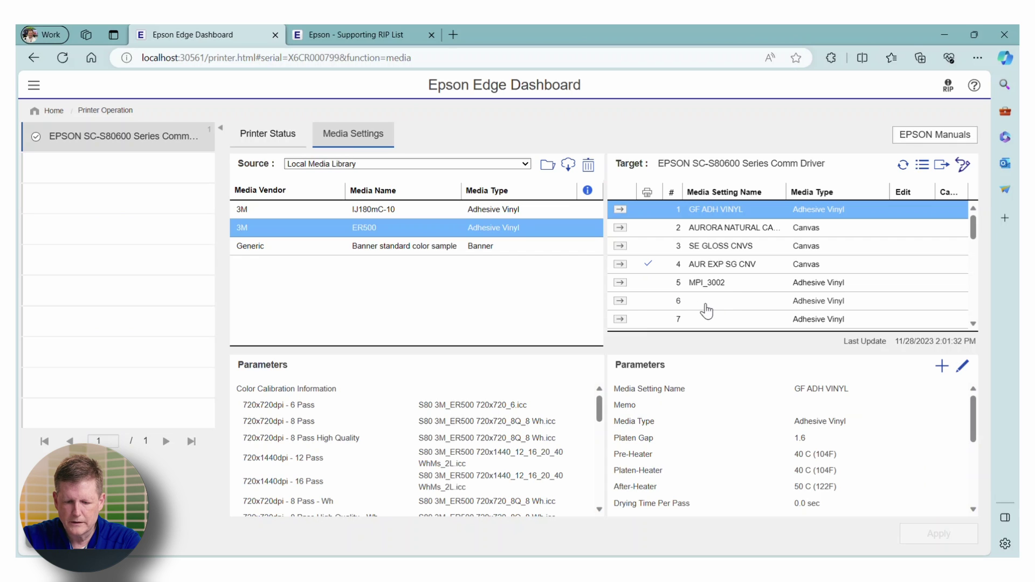
click(620, 302)
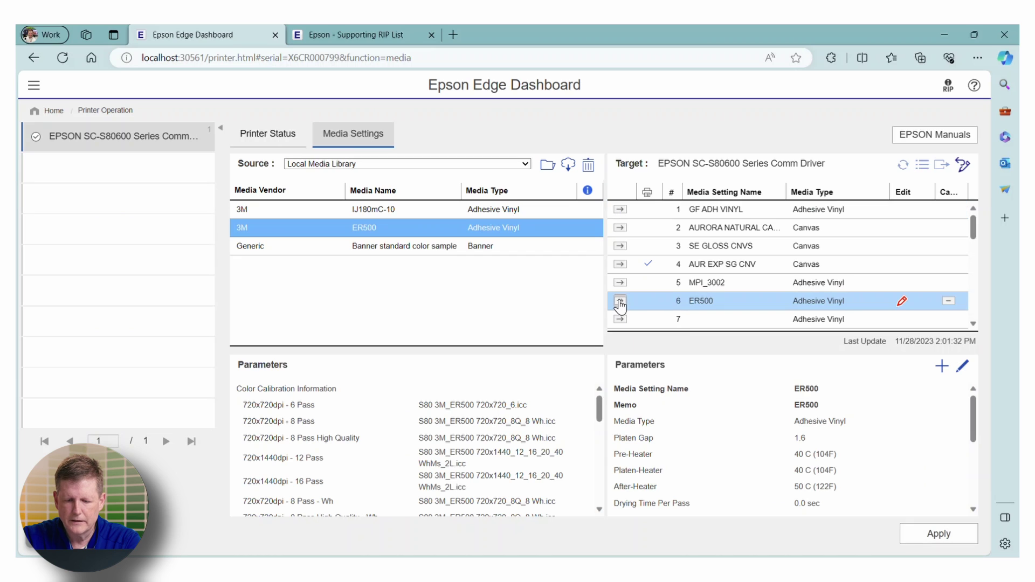
click(938, 535)
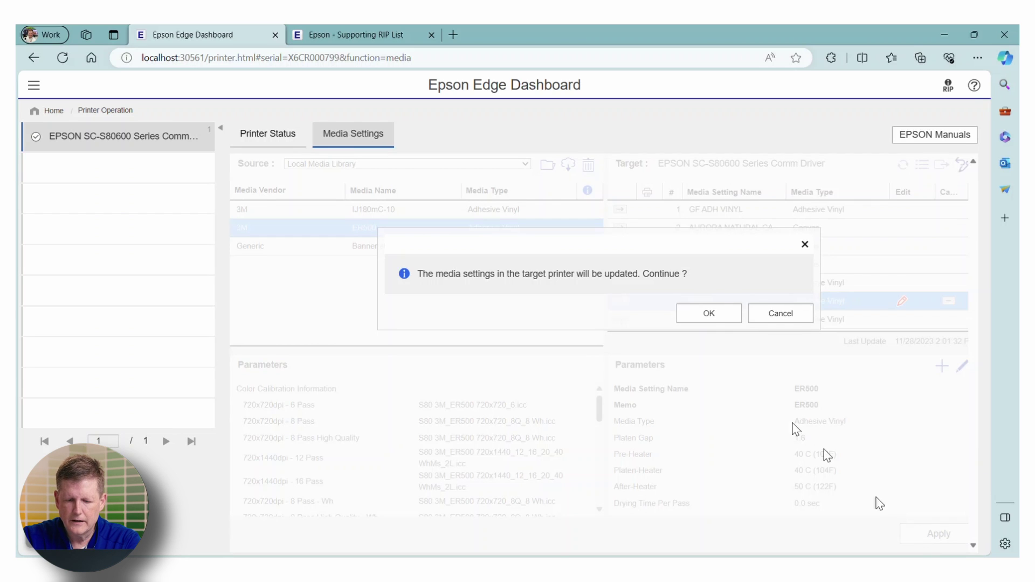
click(702, 315)
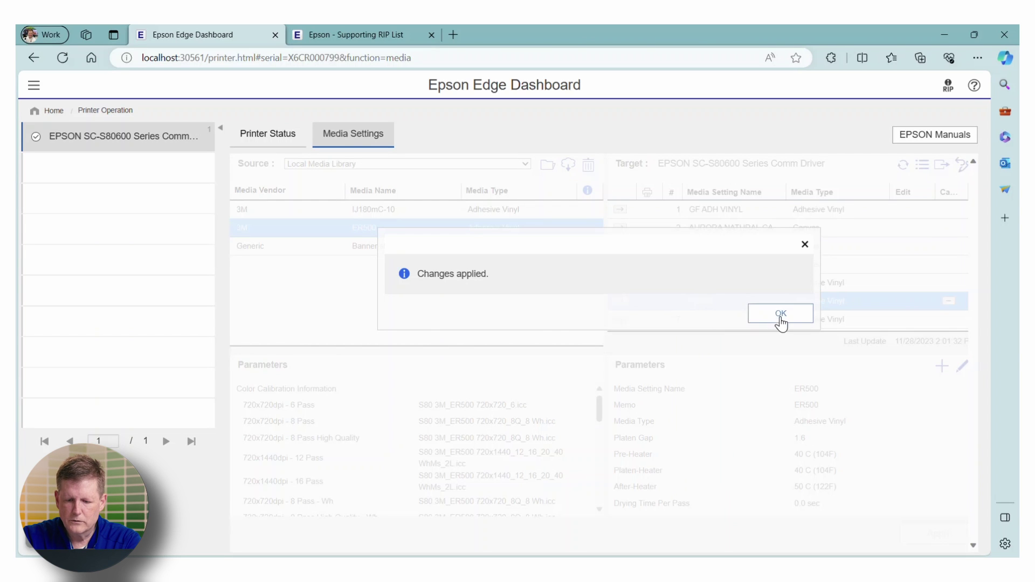
click(781, 317)
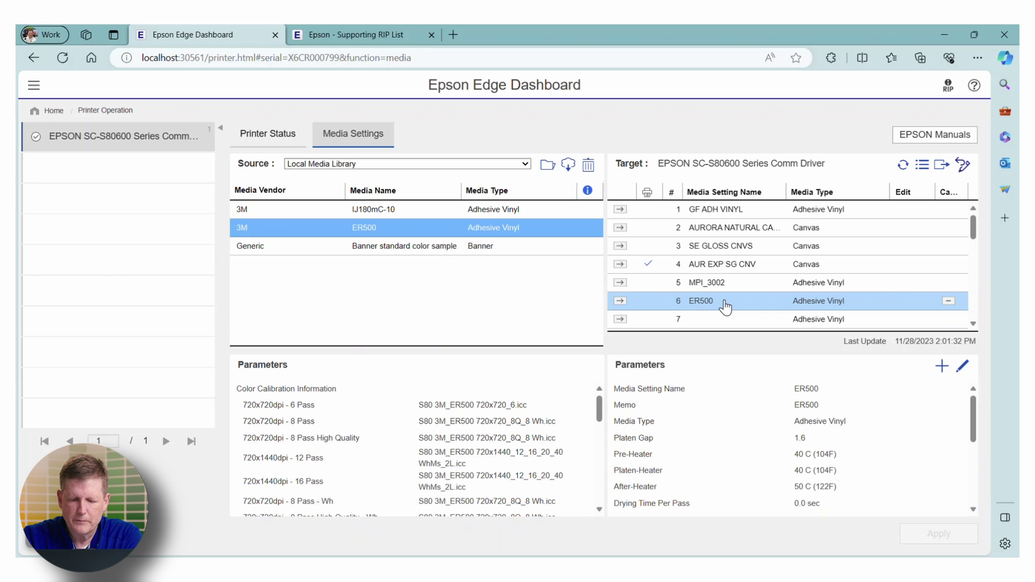
click(723, 305)
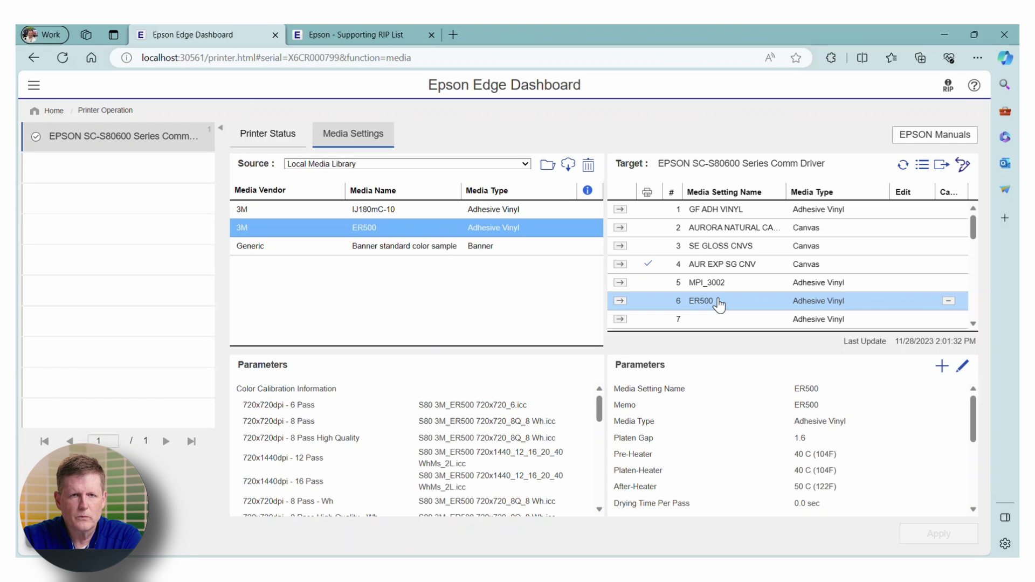
click(719, 306)
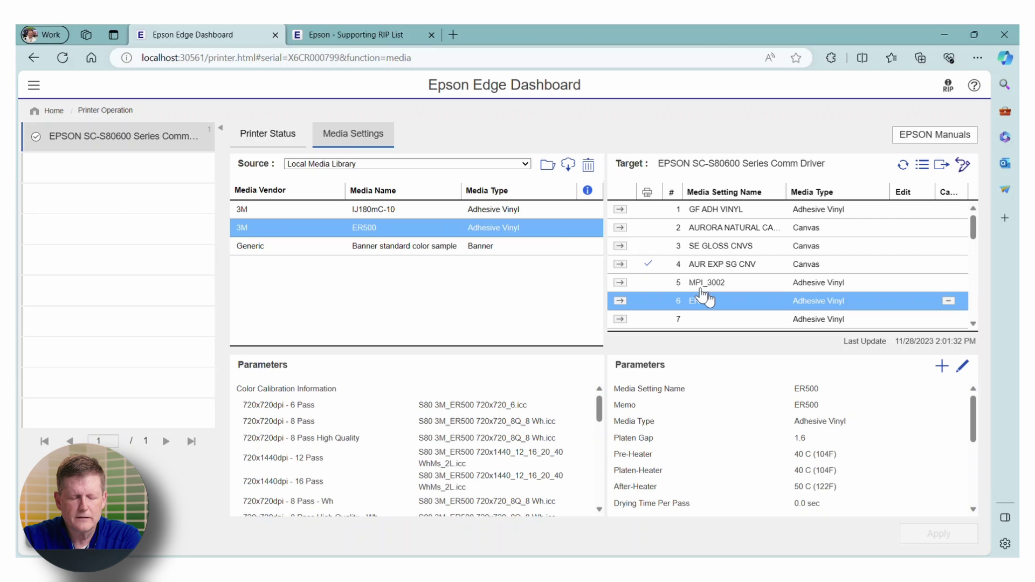
Open the dashboard's Preferences page with the language, units, proxy and copy folder settings.
click(34, 90)
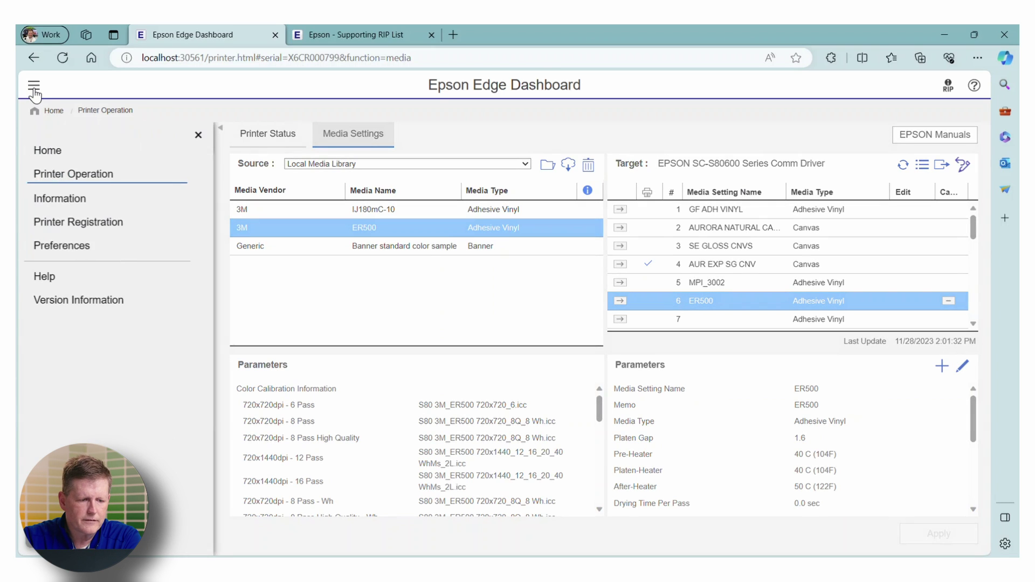
click(64, 247)
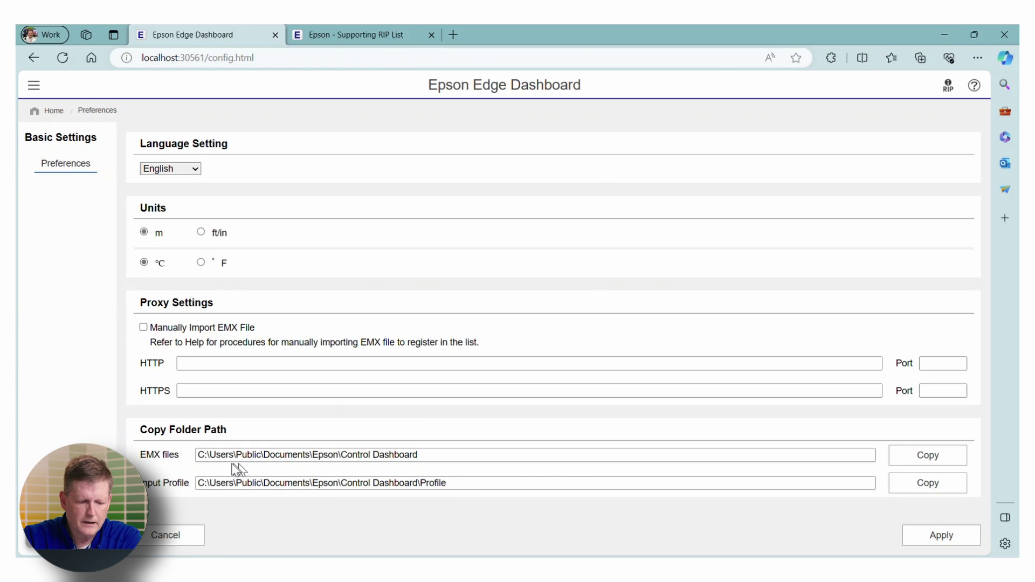